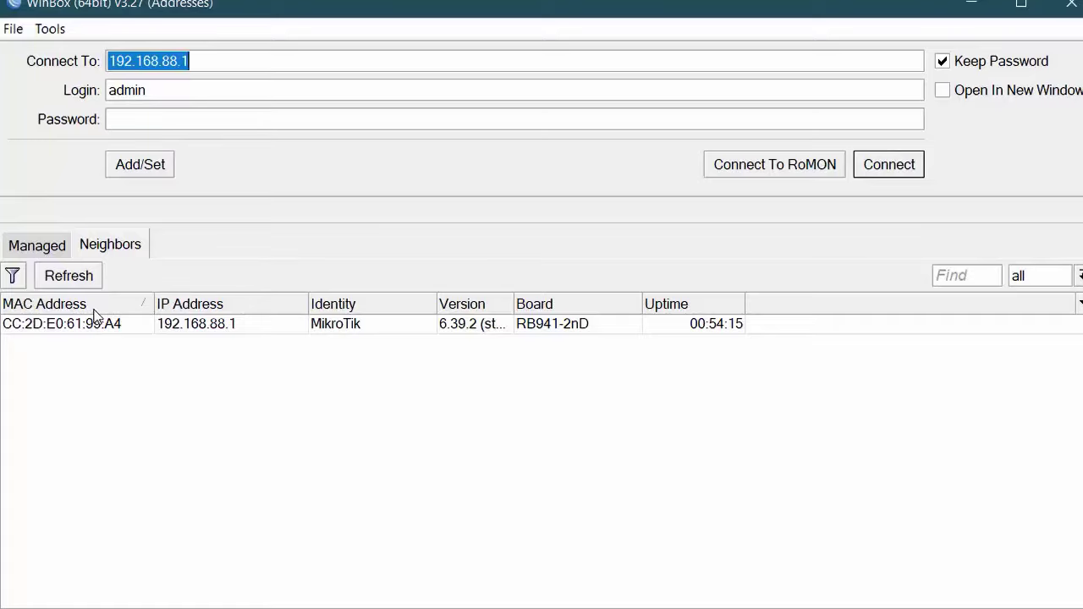
# Connect to the router at 192.168.88.1 to bring up its Quick Set Home AP view.
pyautogui.press('Return')
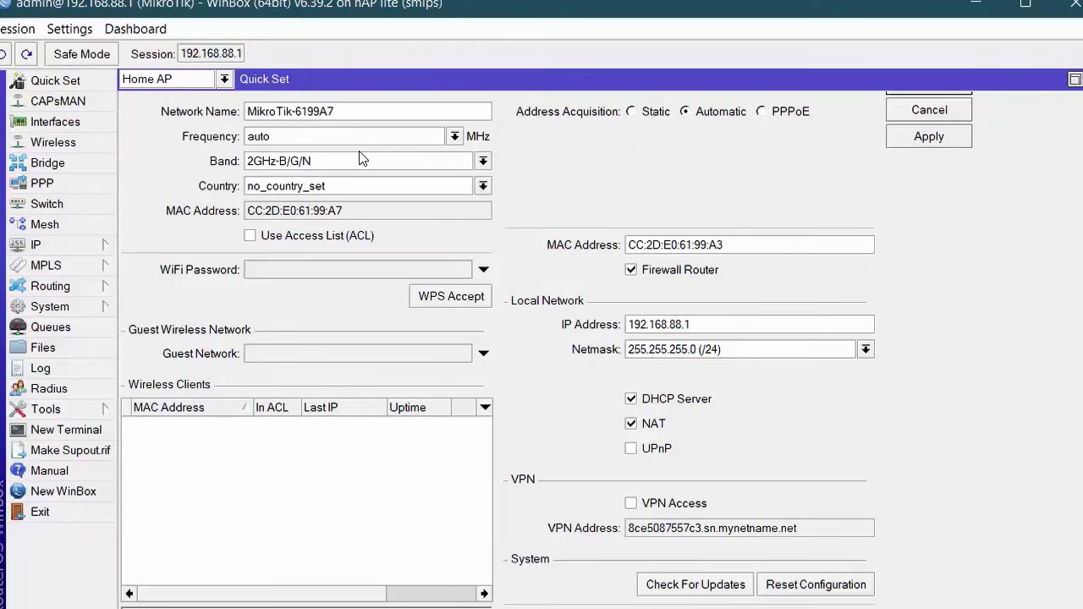
# Review the Interfaces and Wireless lists, then verify the RouterOS 6.48.3 package installation is ok.
pyautogui.click(55, 121)
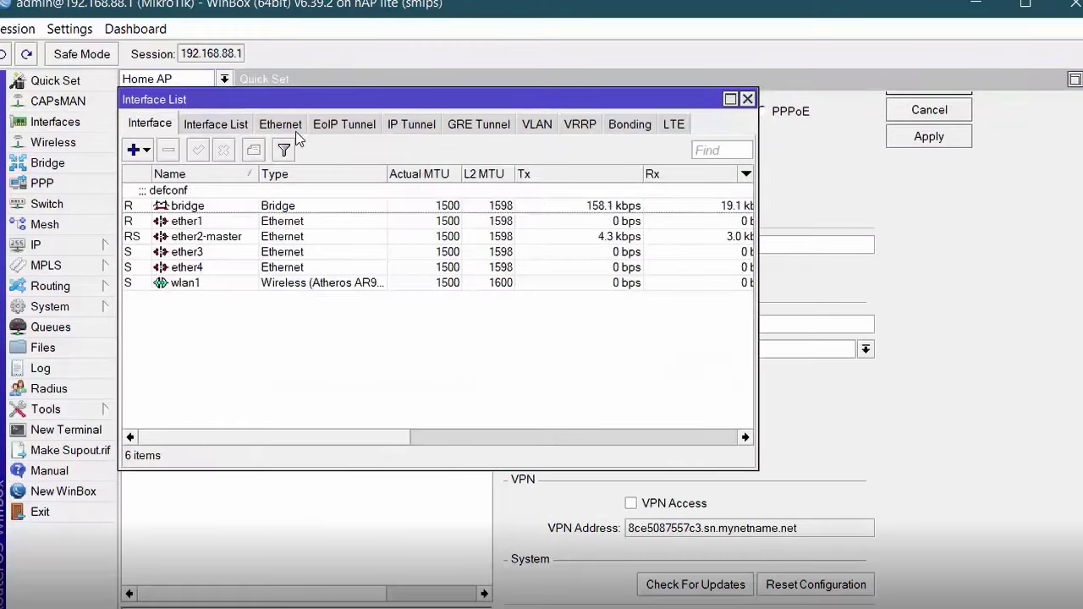
pyautogui.moveTo(329, 98); pyautogui.dragTo(360, 94)
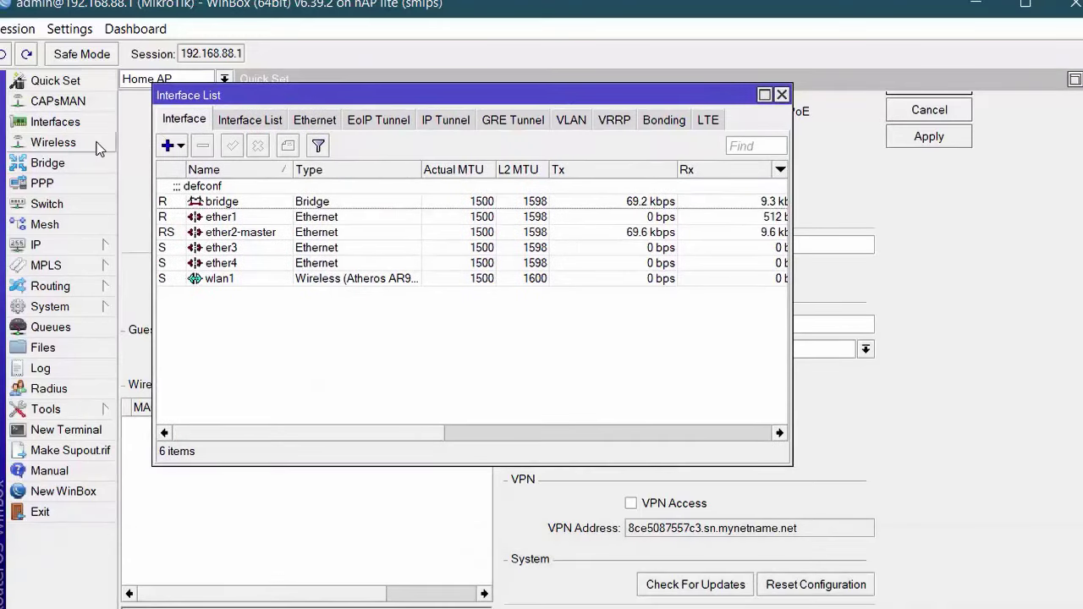
pyautogui.click(53, 142)
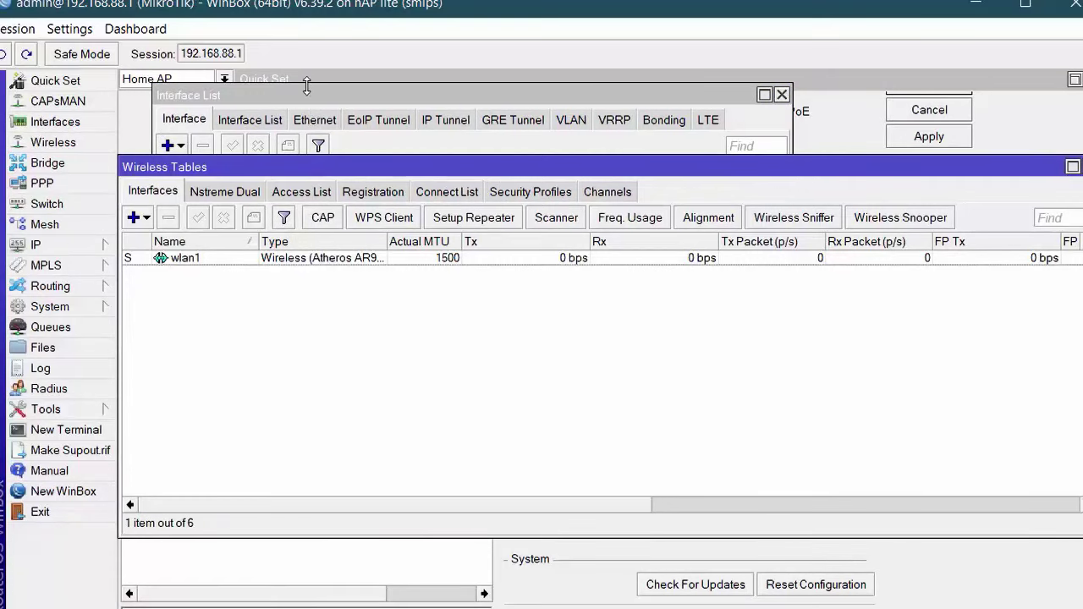
pyautogui.moveTo(296, 100); pyautogui.dragTo(319, 94)
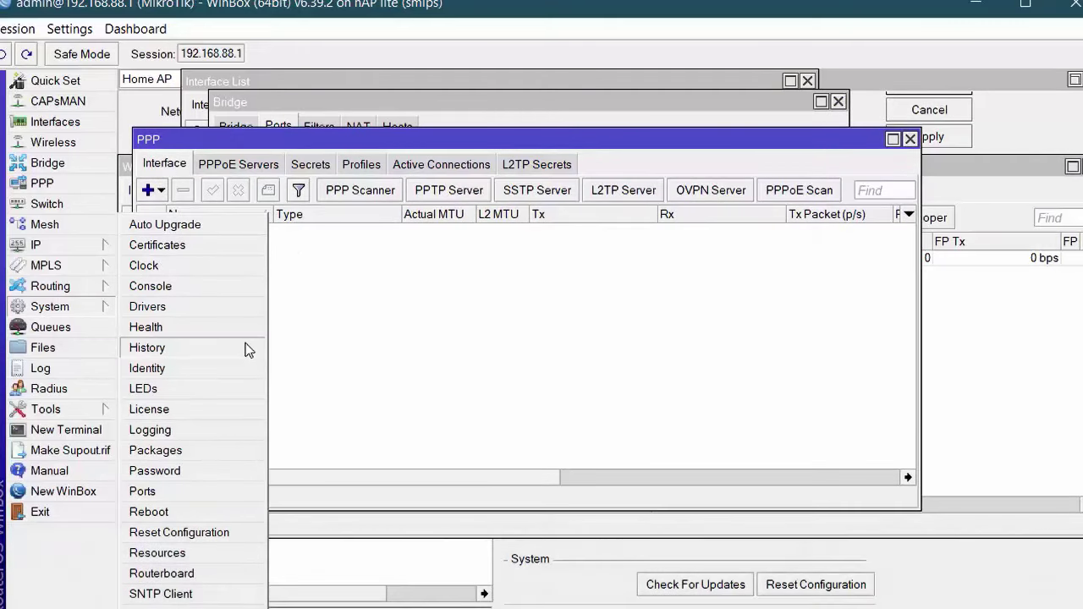
pyautogui.click(214, 372)
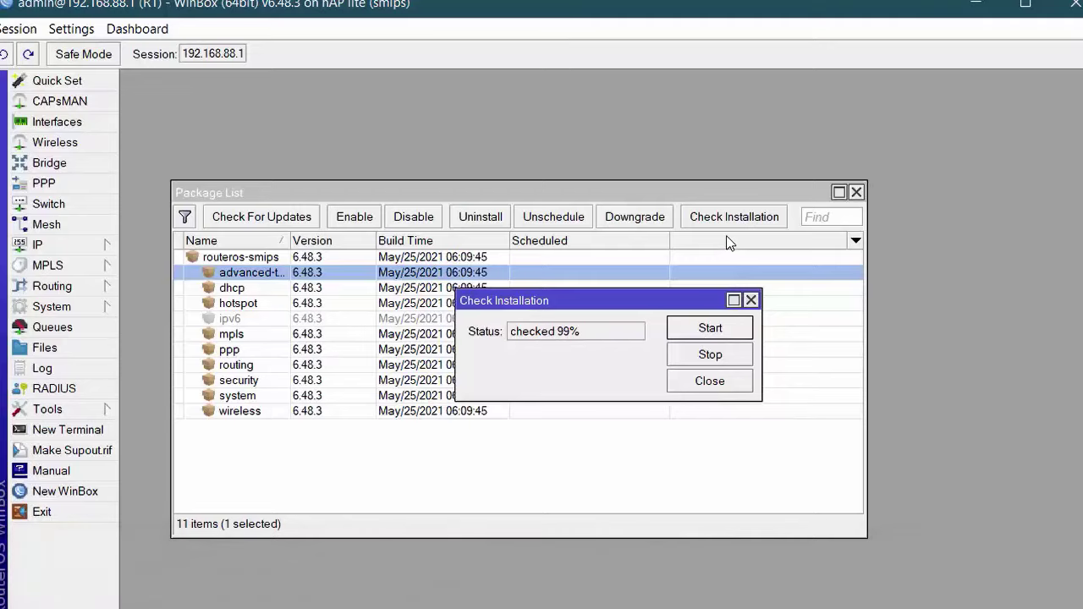
# Dismiss the installation check result and start the RouterBOARD firmware upgrade to 6.48.3.
pyautogui.click(710, 382)
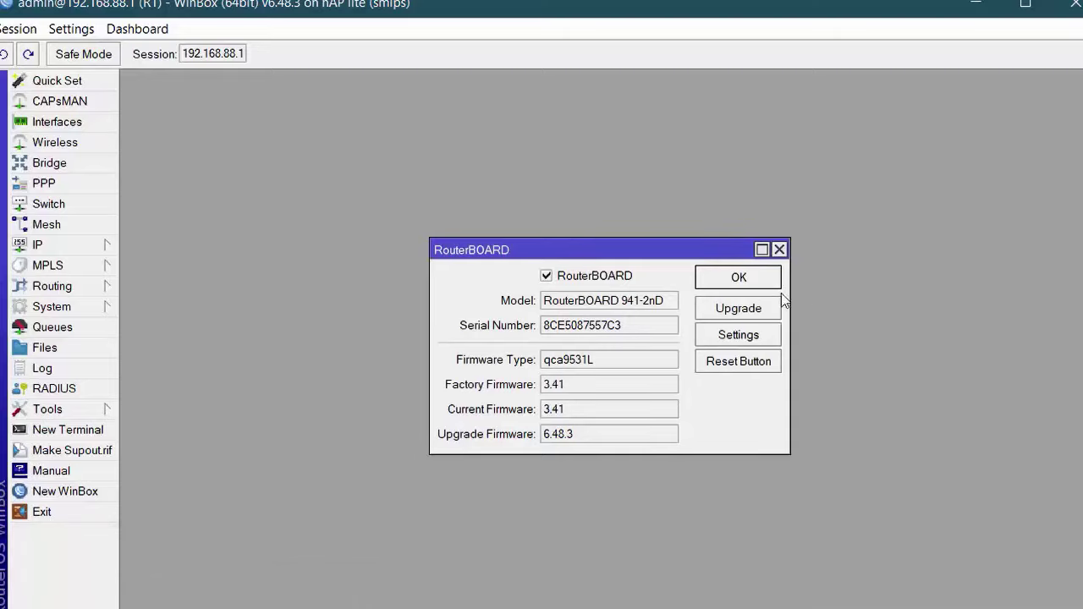
pyautogui.click(751, 309)
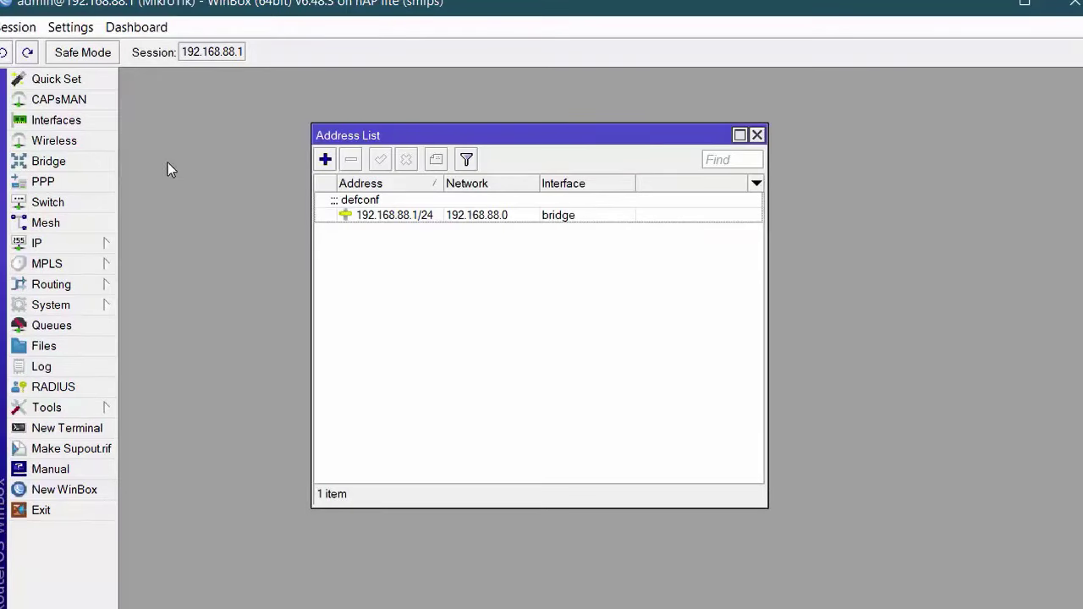
# Rename the bridge to bridge-LAN and view its member ports.
pyautogui.click(91, 166)
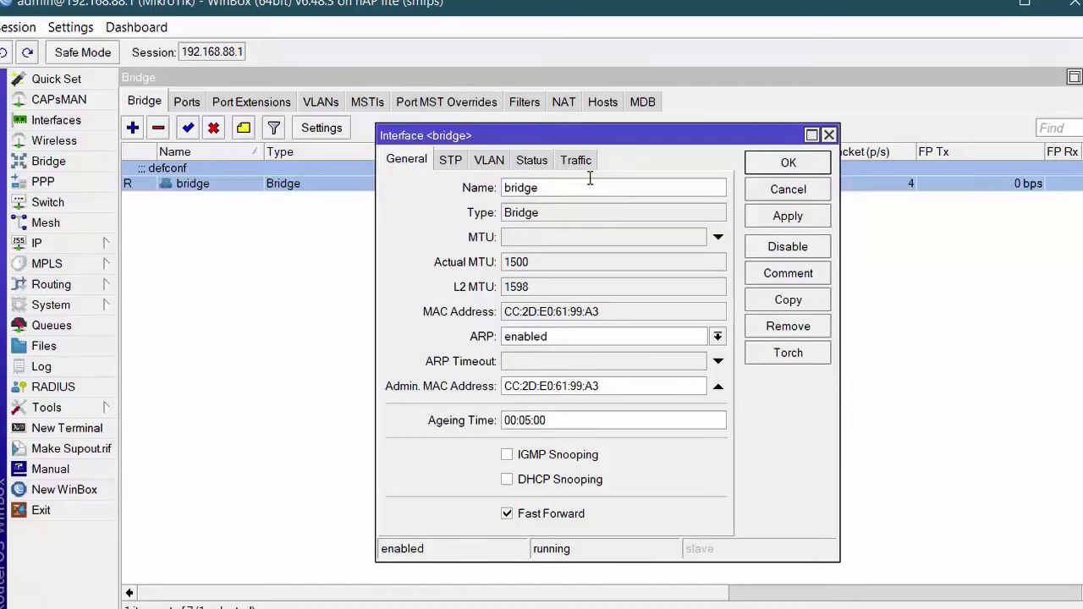
pyautogui.write('-LAN')
pyautogui.click(774, 217)
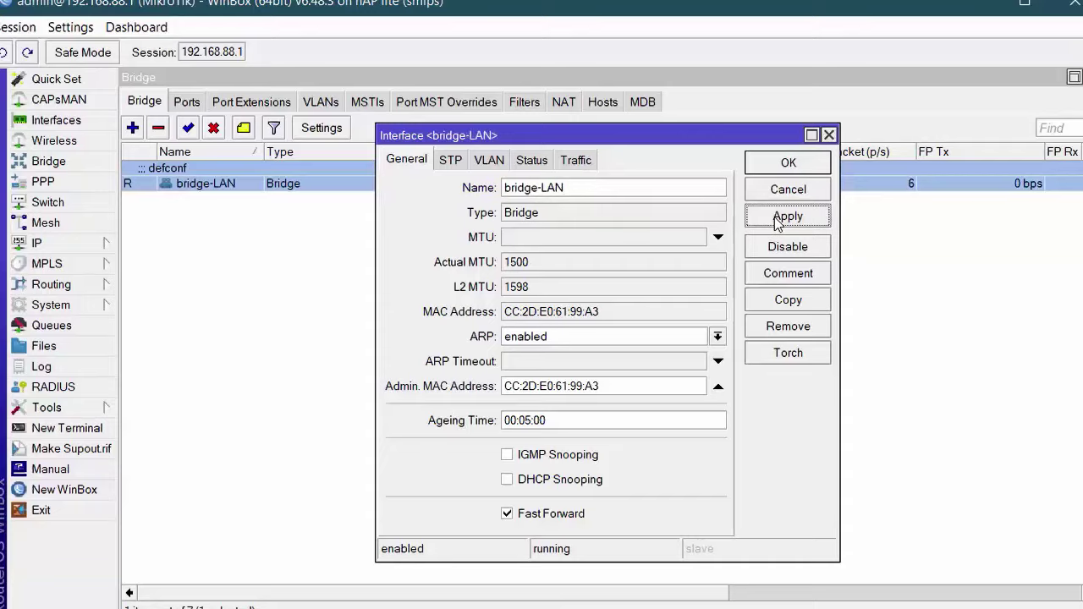
pyautogui.click(789, 164)
pyautogui.click(187, 102)
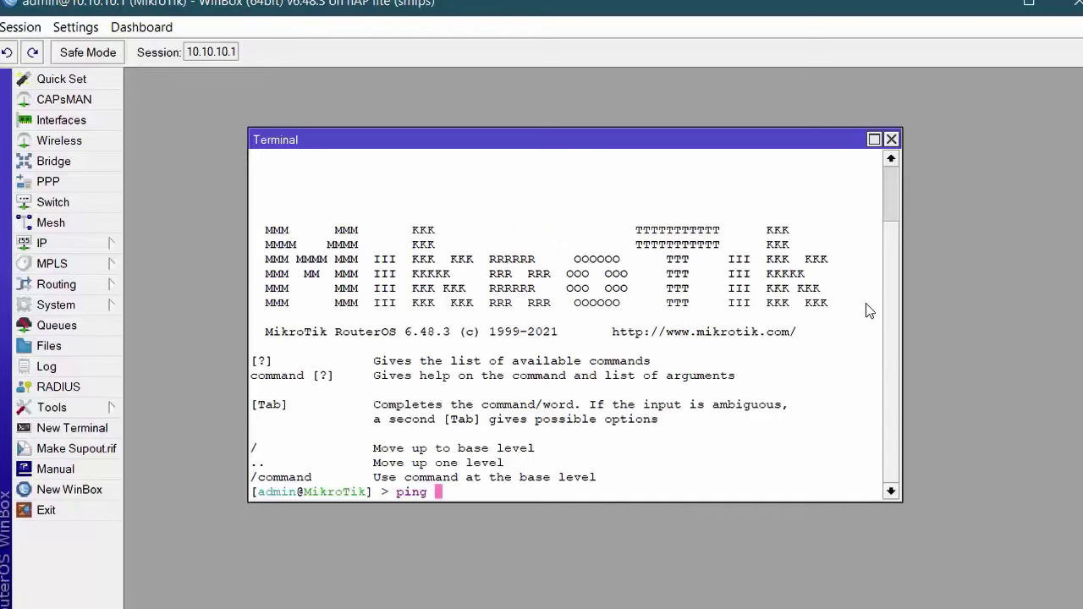
# Ping 8.8.8.8 from the router's terminal and stop it after it proves unreachable.
pyautogui.write('8.8.8.8')
pyautogui.press('Return')
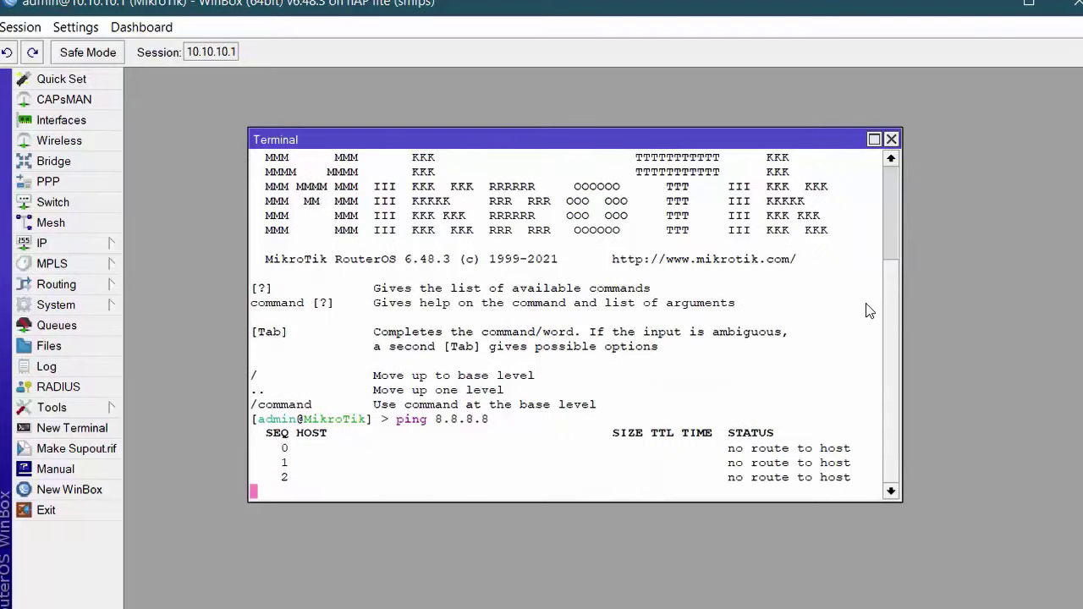
pyautogui.hotkey('ctrl', 'c')
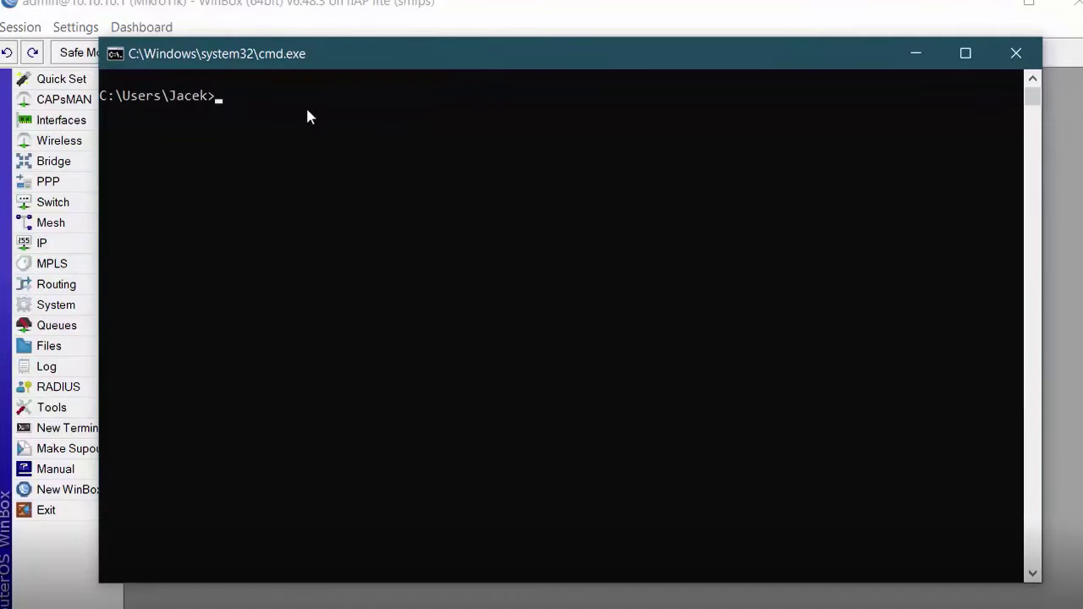
# Ping 8.8.8.8 from the computer's command prompt and stop the failing ping.
pyautogui.write('ping ')
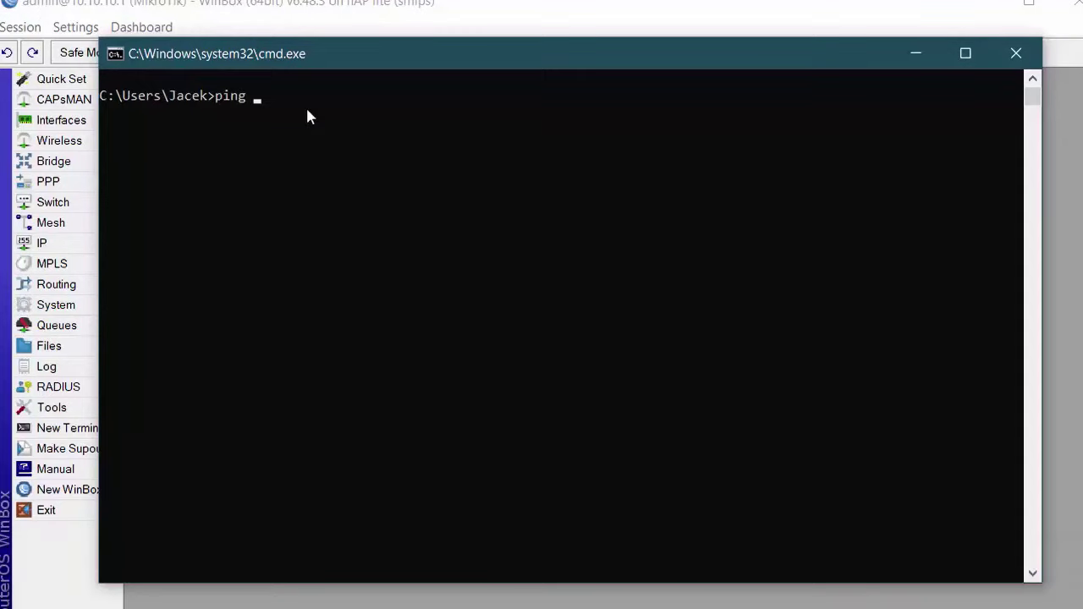
pyautogui.write('8.8.8.8')
pyautogui.press('Return')
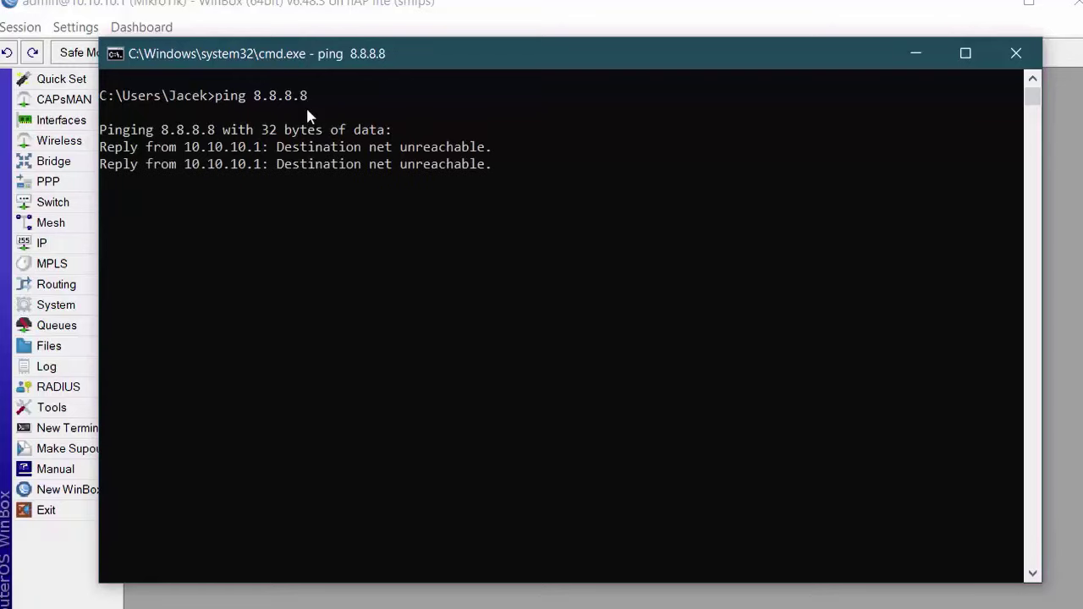
pyautogui.hotkey('ctrl', 'c')
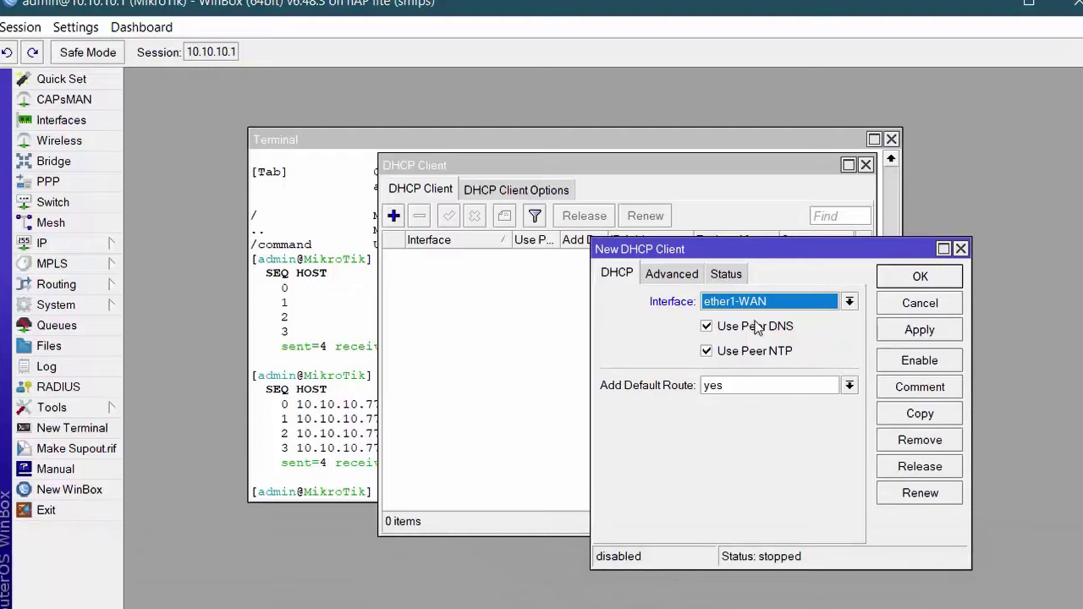
# Save and enable the ether1-WAN DHCP client, then retry the PC's ping to 8.8.8.8.
pyautogui.click(915, 334)
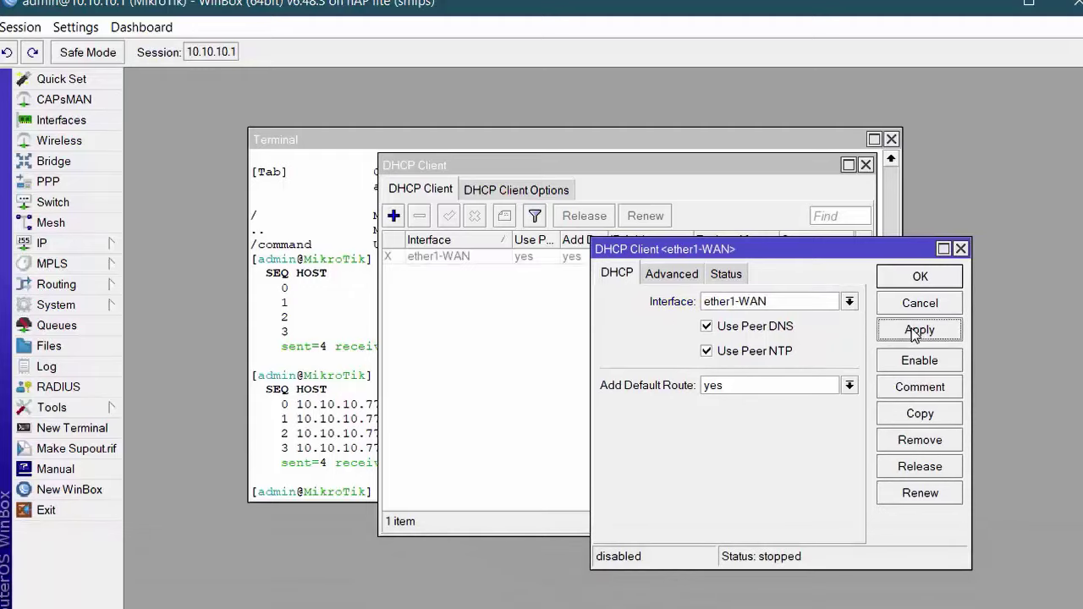
pyautogui.click(920, 277)
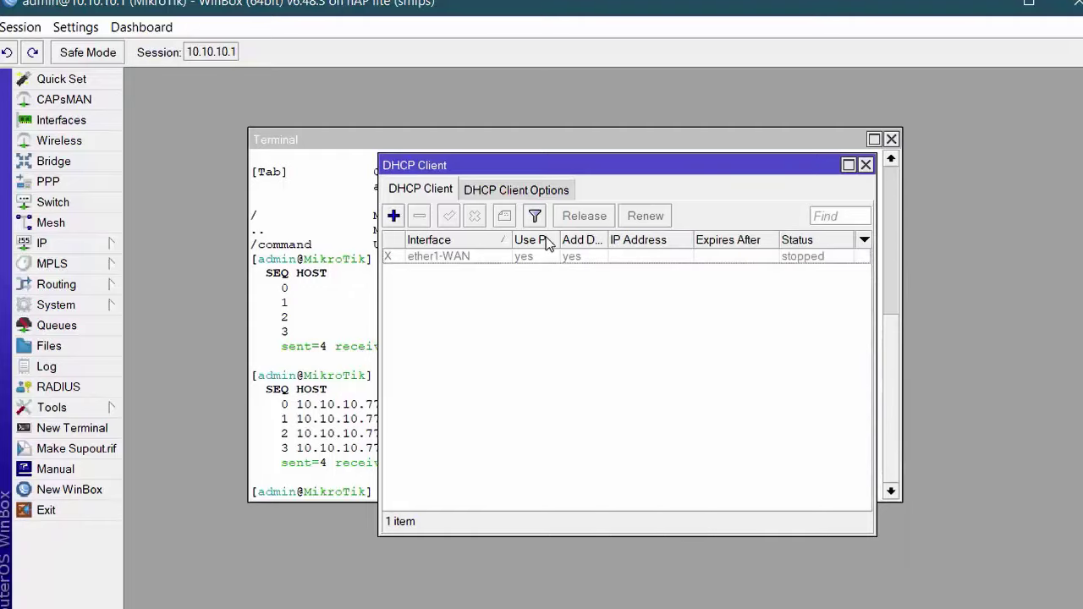
pyautogui.click(466, 257)
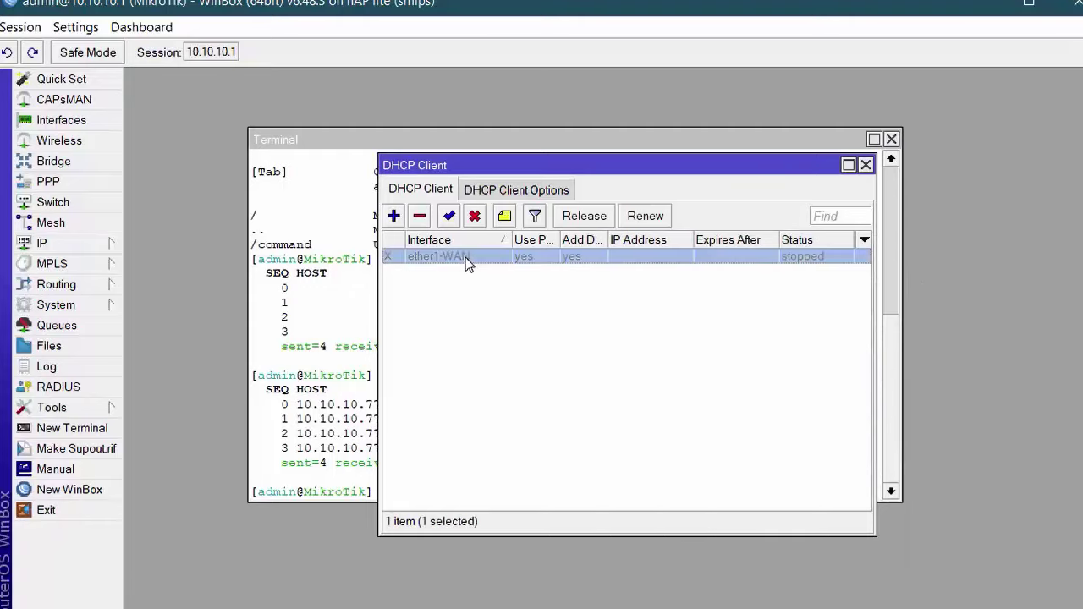
pyautogui.click(450, 215)
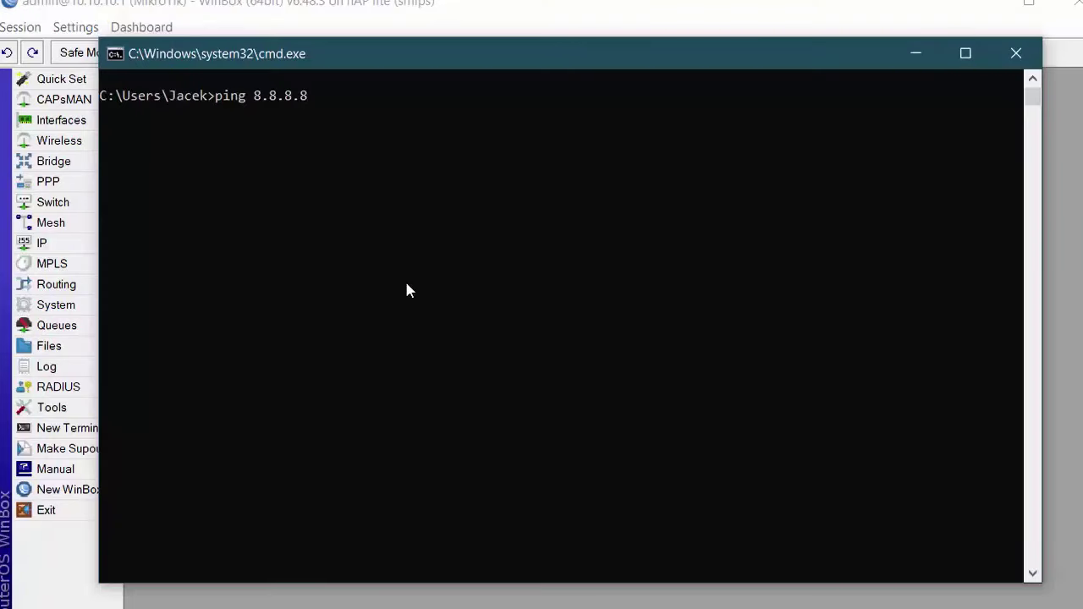
pyautogui.press('Return')
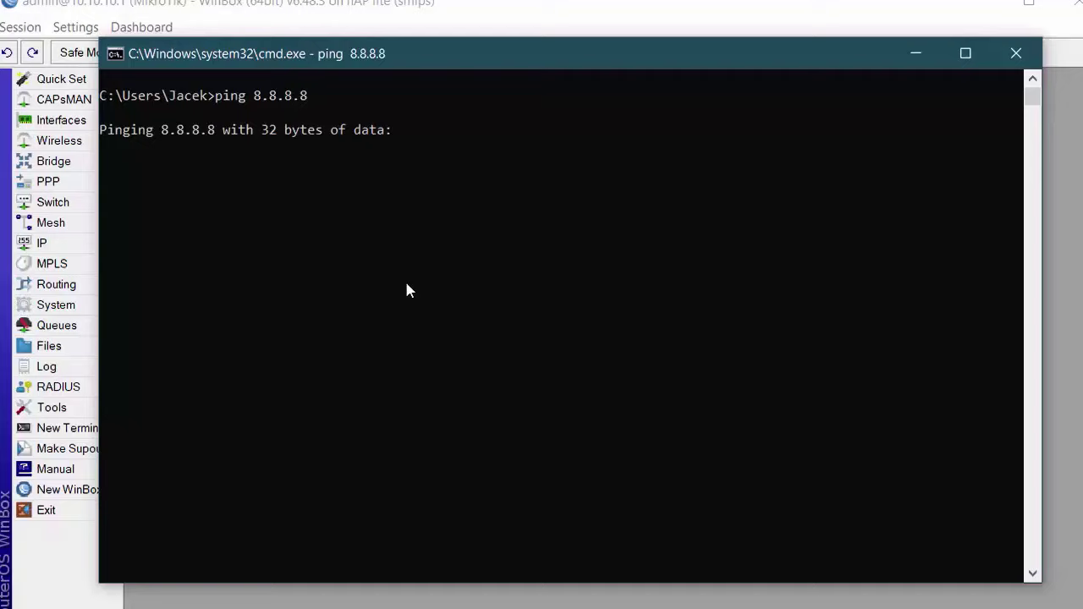
pyautogui.hotkey('ctrl', 'c')
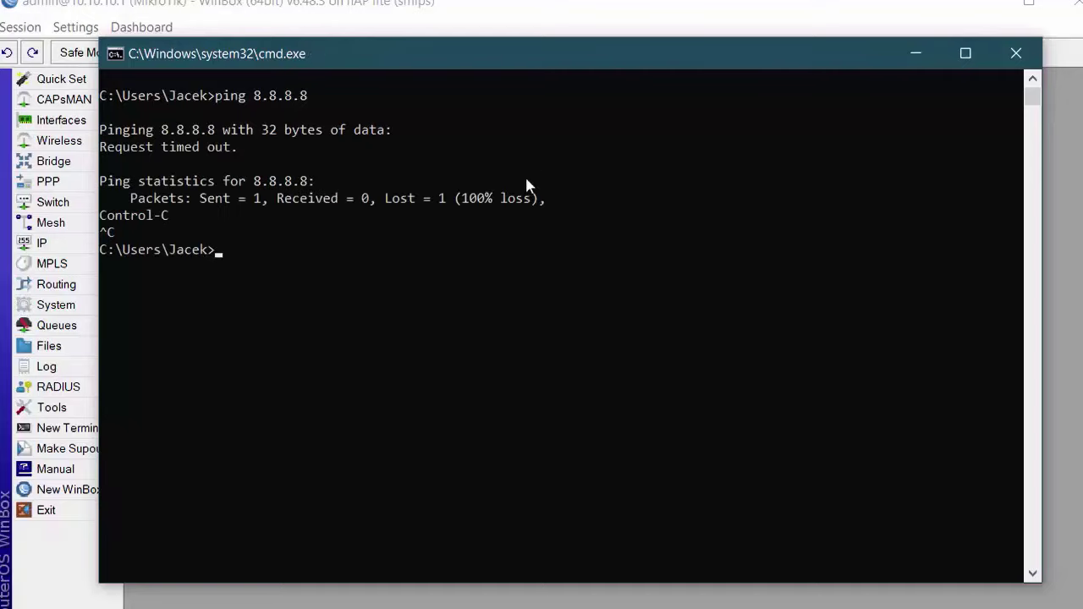
# Add a srcnat NAT rule and rerun the PC's ping to 8.8.8.8, now getting replies.
pyautogui.click(904, 61)
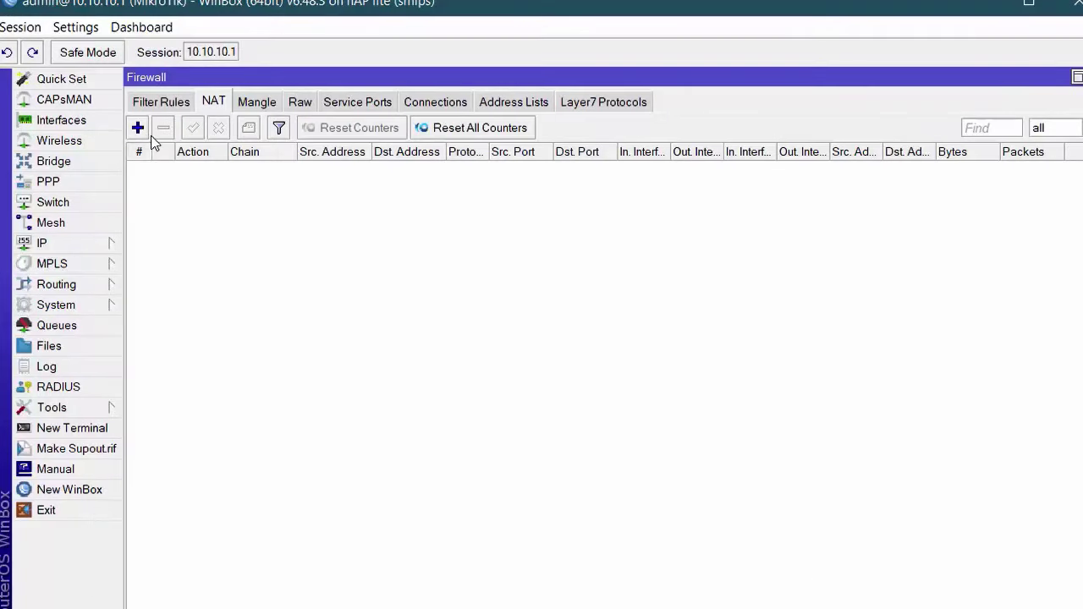
pyautogui.click(137, 127)
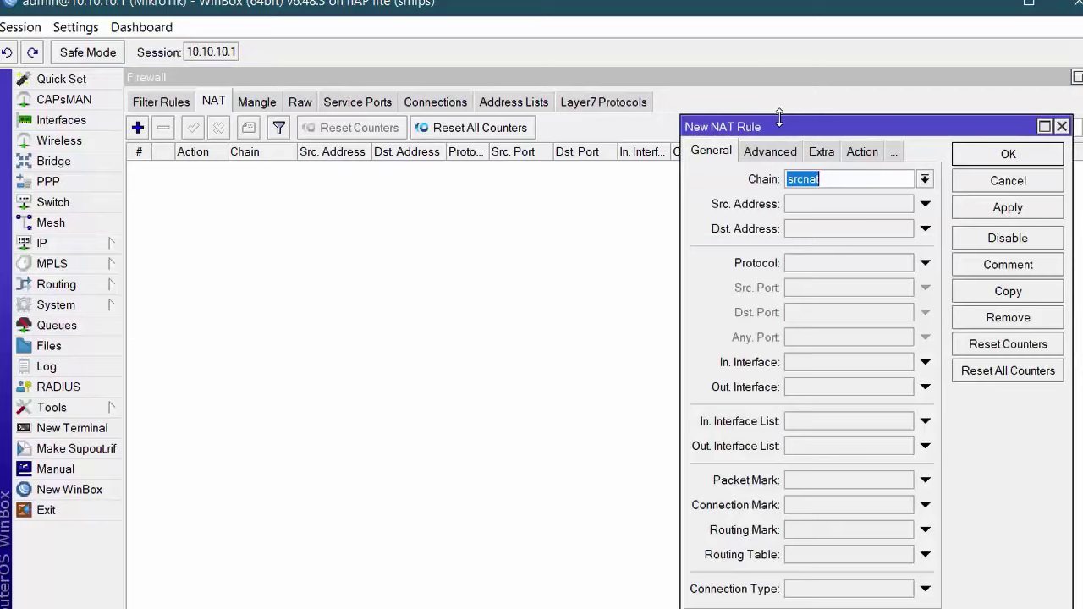
pyautogui.moveTo(778, 122); pyautogui.dragTo(621, 96)
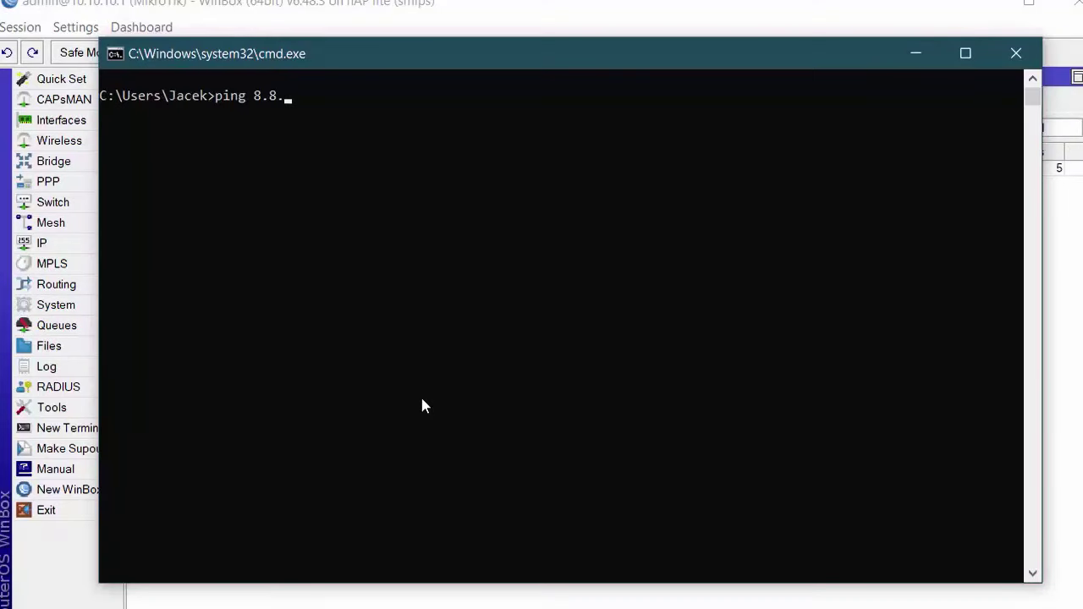
pyautogui.write('8.8.8.8')
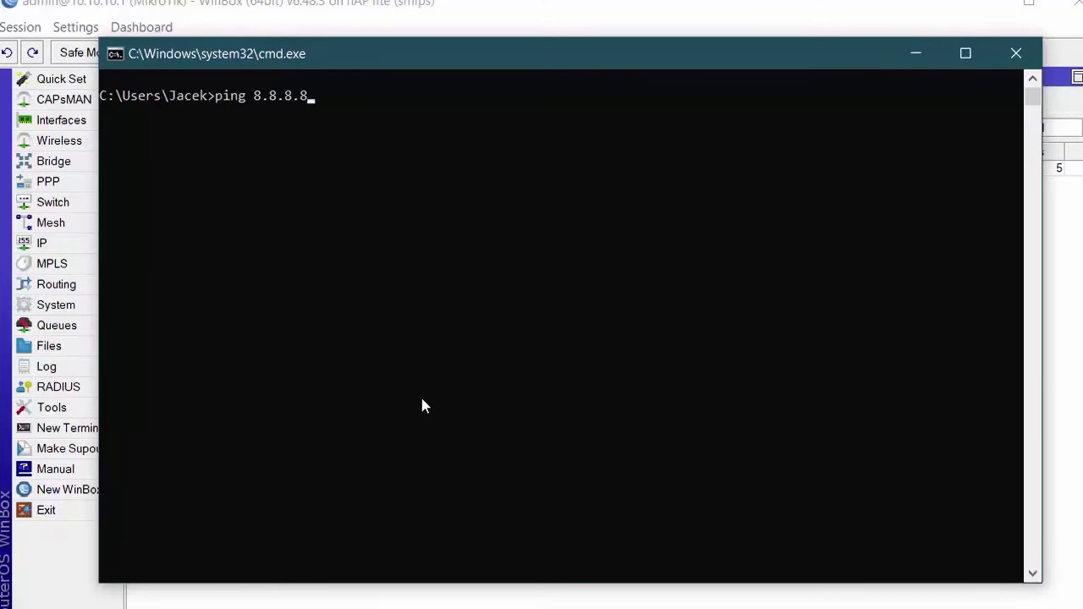
pyautogui.press('Return')
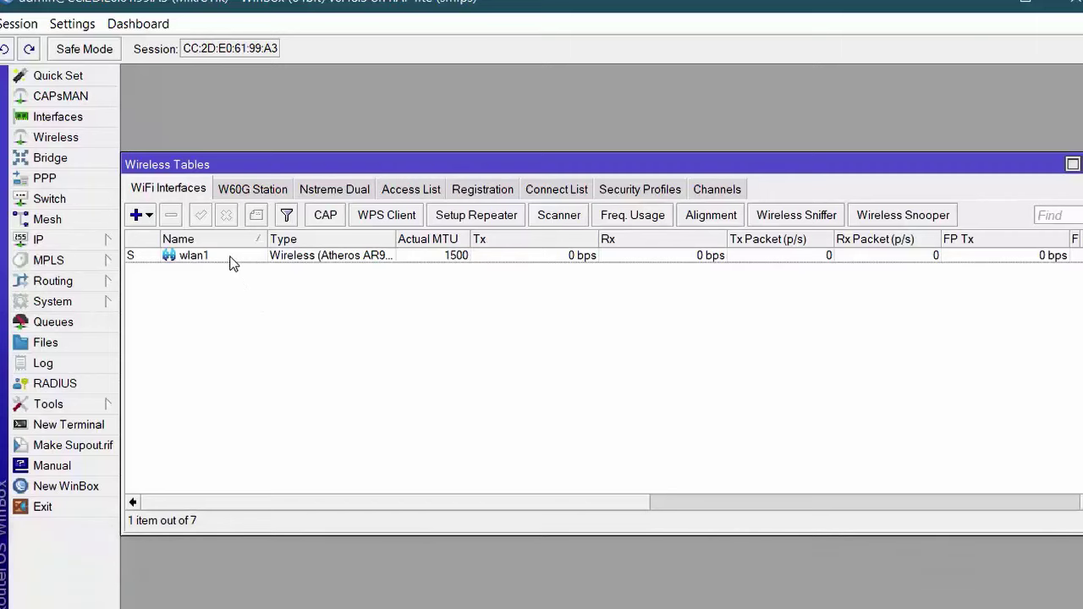
# Enable WPA2 PSK with a pre-shared key on the default profile; enter 8.8.8.8 as hotspot DNS.
pyautogui.doubleClick(230, 256)
pyautogui.click(736, 129)
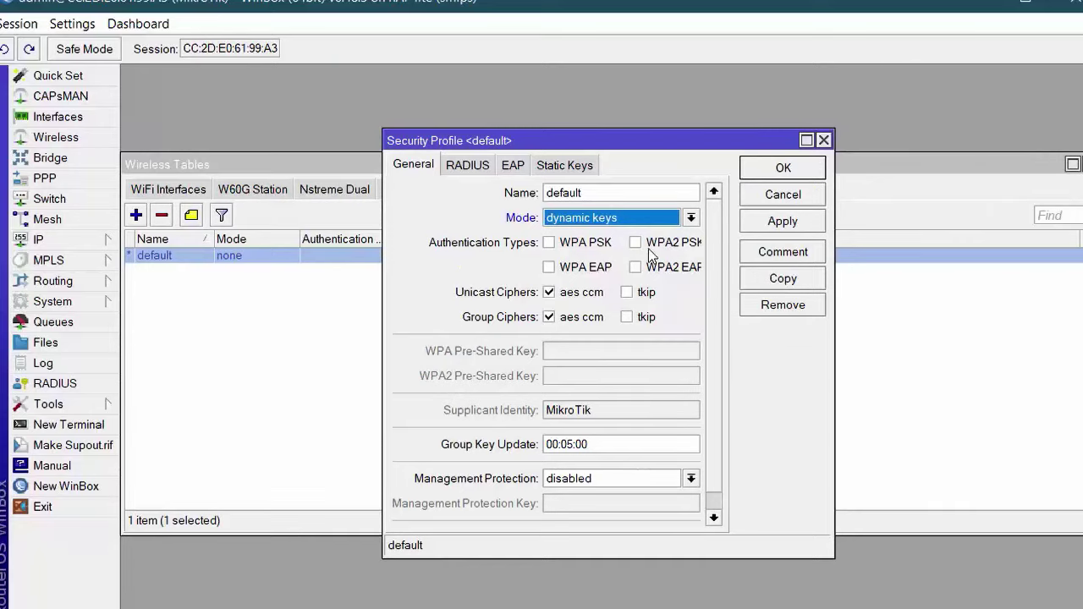
pyautogui.click(642, 245)
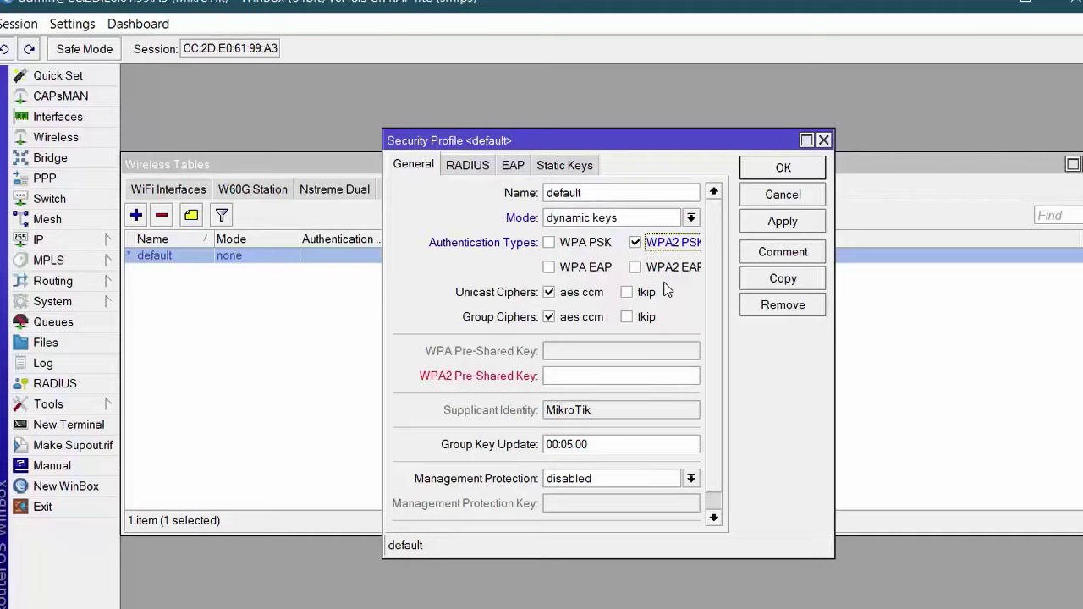
pyautogui.click(620, 376)
pyautogui.write('1')
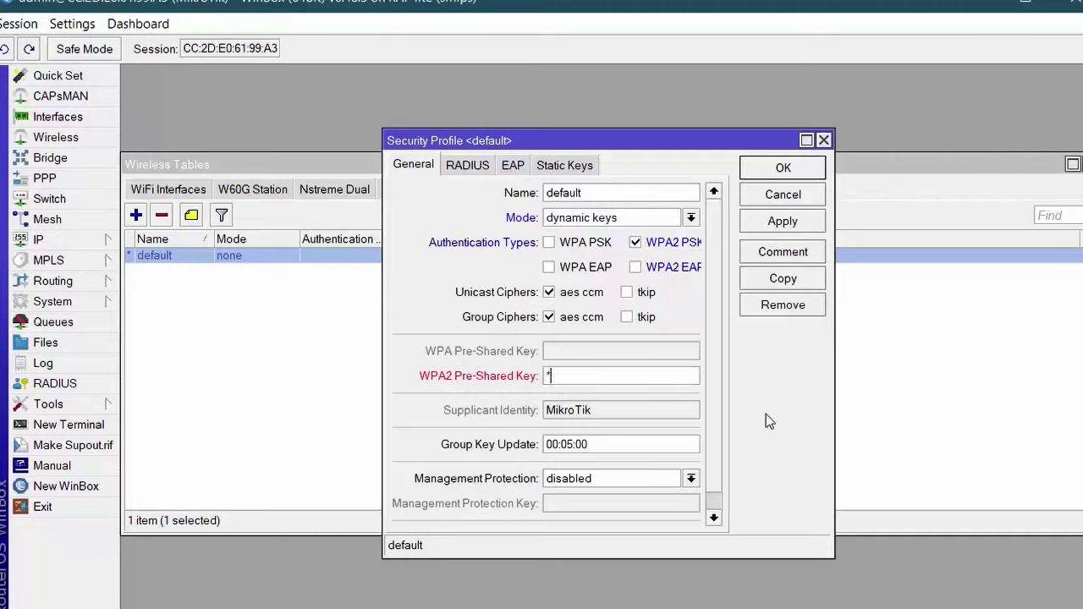
pyautogui.write('234567890')
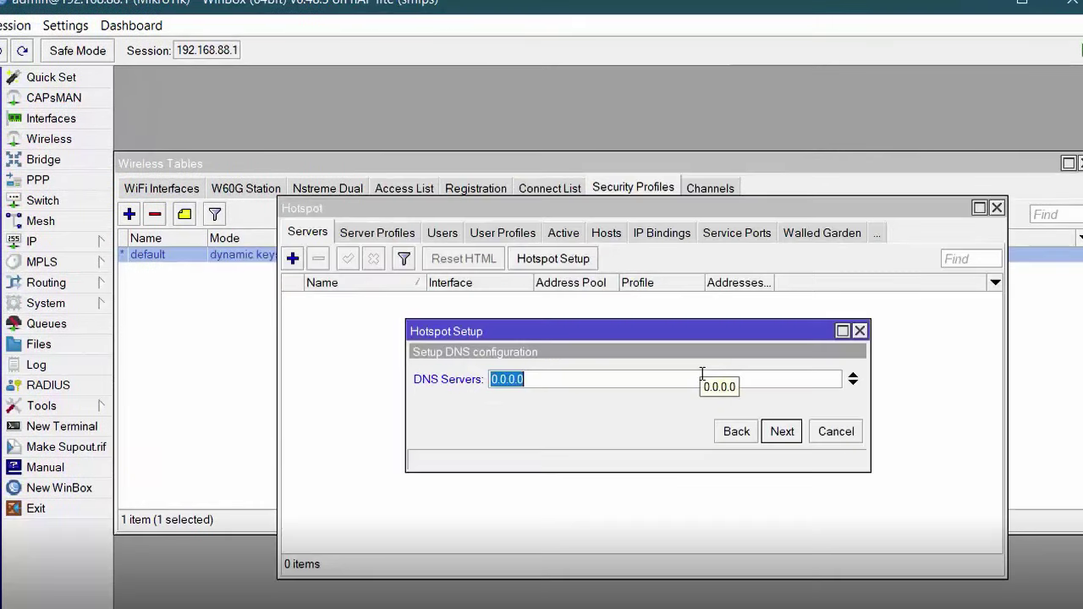
pyautogui.write('8.8.8.8')
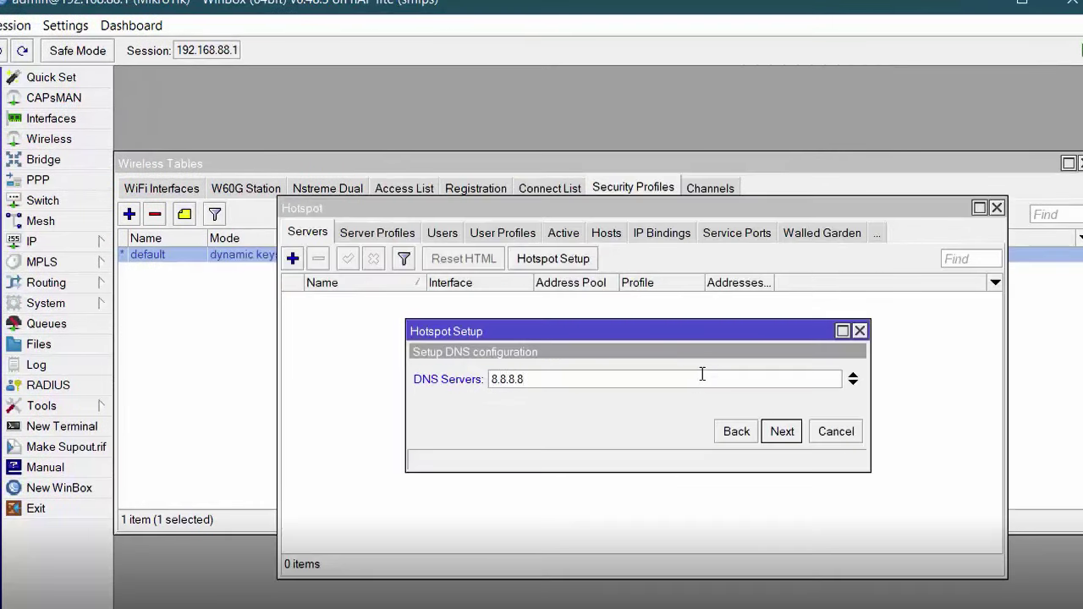